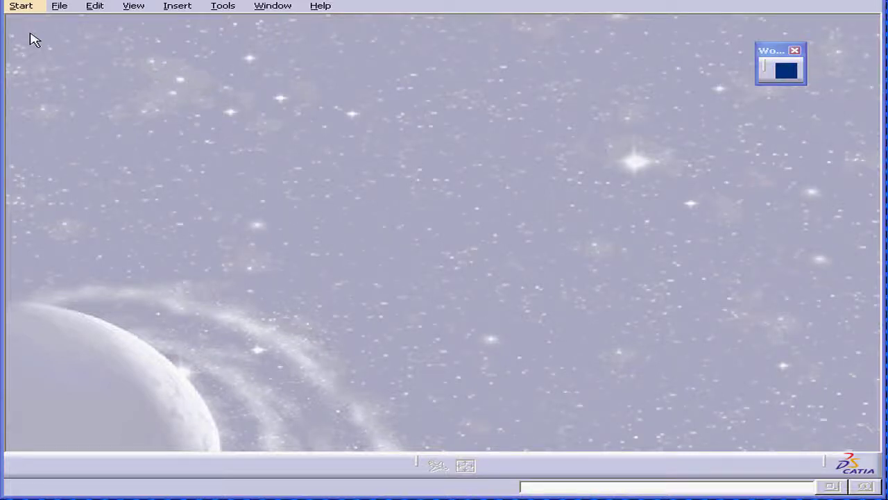
# Pick Part1.CATPart in the Parts folder through File > Open
pyautogui.click(59, 8)
pyautogui.click(90, 58)
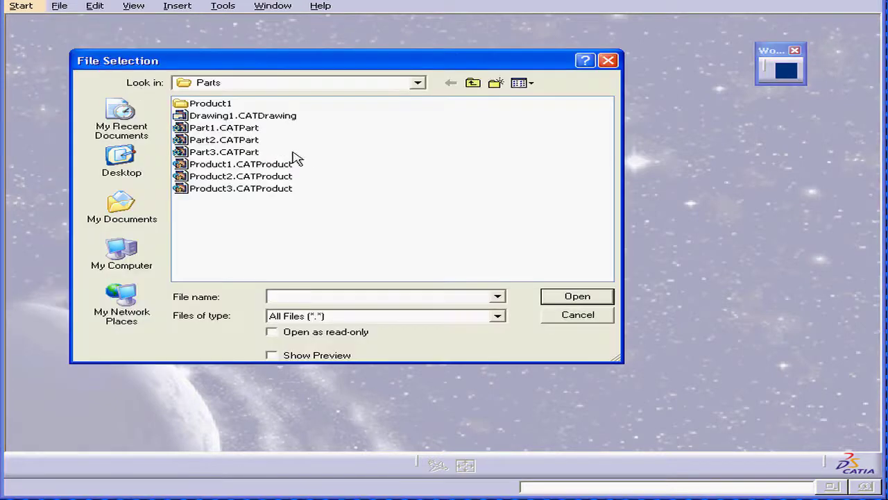
pyautogui.click(222, 129)
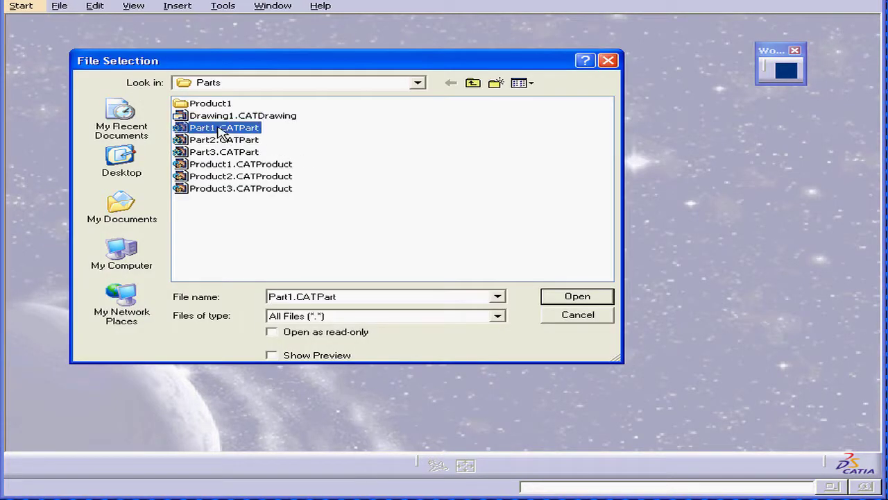
# Open Part1, then move its window up-left and enlarge it
pyautogui.click(598, 298)
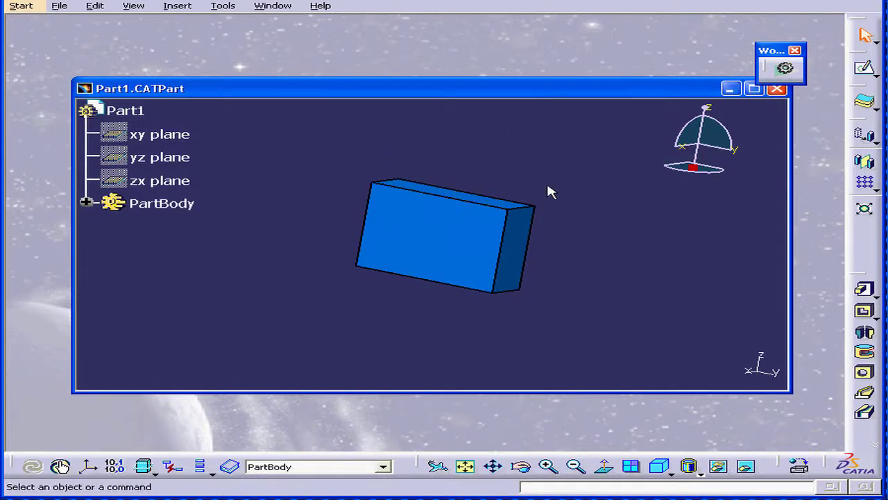
pyautogui.moveTo(479, 88); pyautogui.dragTo(425, 36)
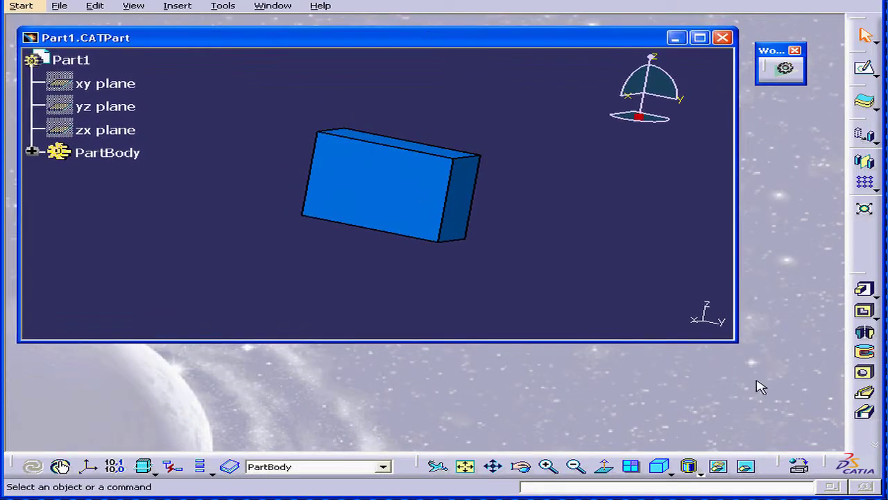
pyautogui.moveTo(733, 341); pyautogui.dragTo(817, 431)
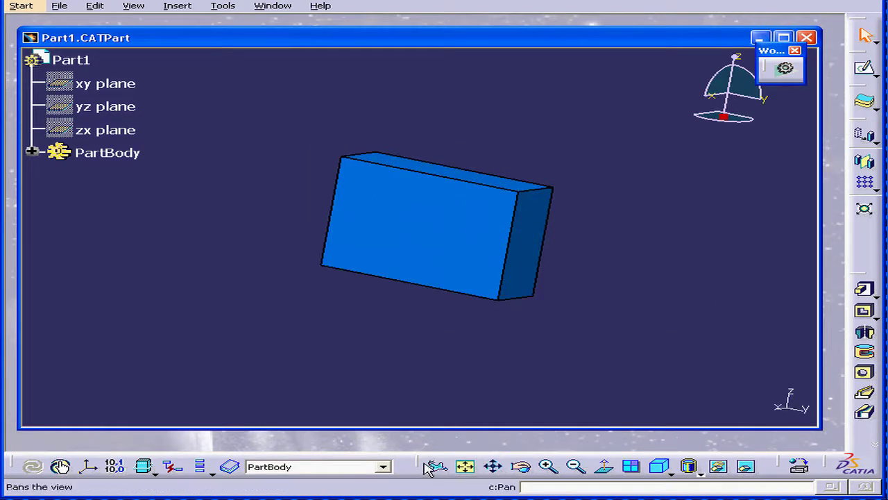
# Float the View toolbar, pan the box across the view, then Fit All In
pyautogui.moveTo(419, 466); pyautogui.dragTo(335, 403)
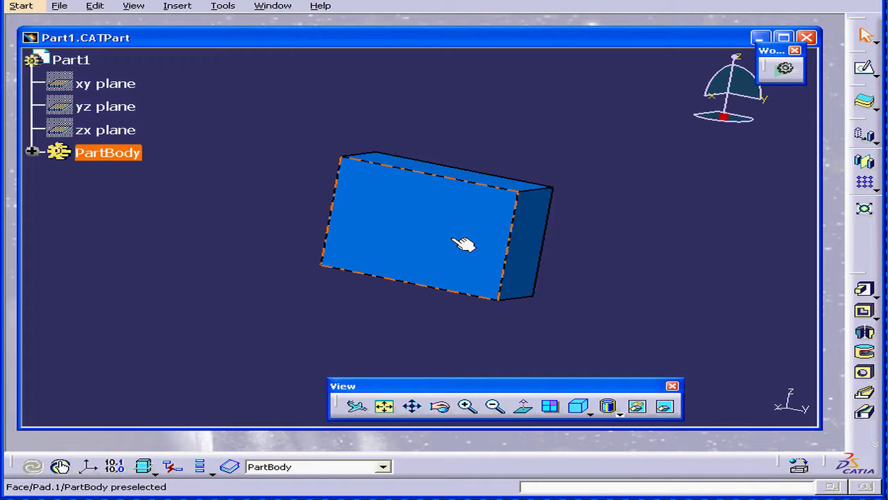
pyautogui.moveTo(463, 242); pyautogui.dragTo(218, 287, button='middle')
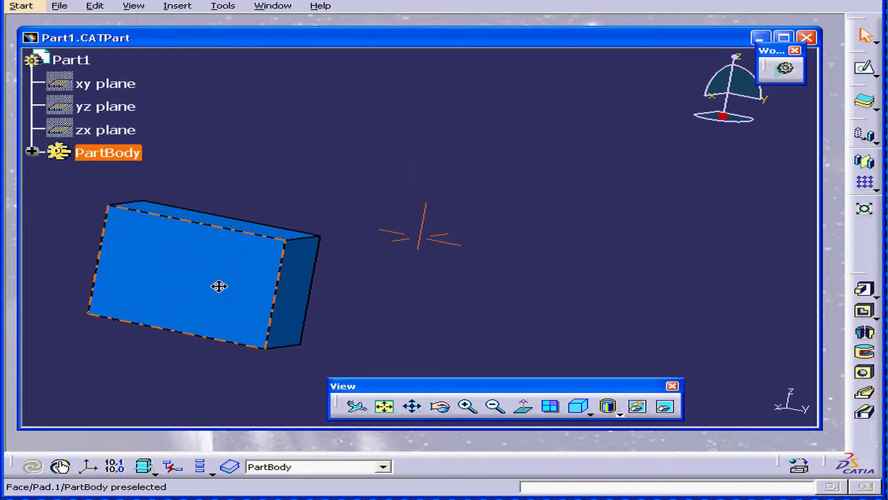
pyautogui.click(414, 407)
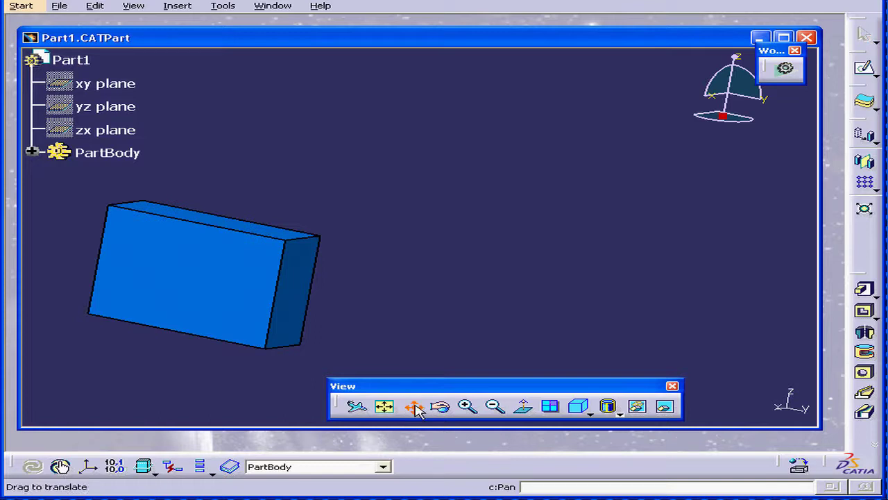
pyautogui.click(414, 407)
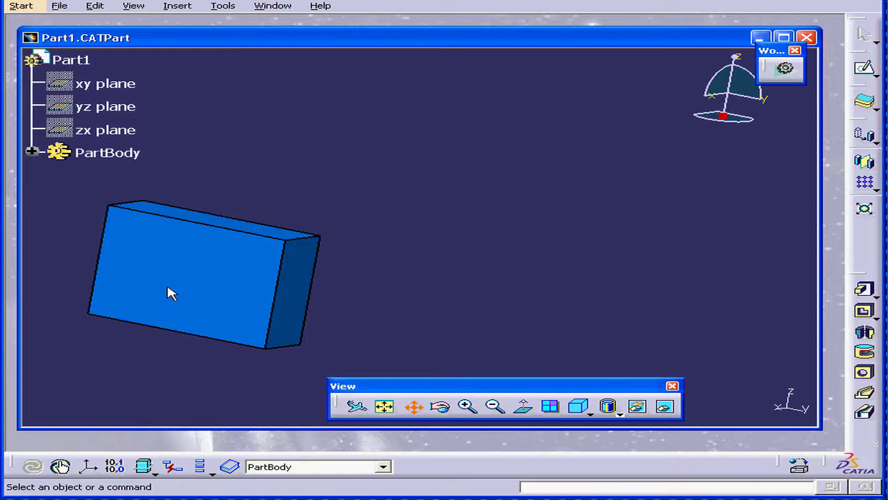
pyautogui.moveTo(168, 291); pyautogui.dragTo(665, 300, button='middle')
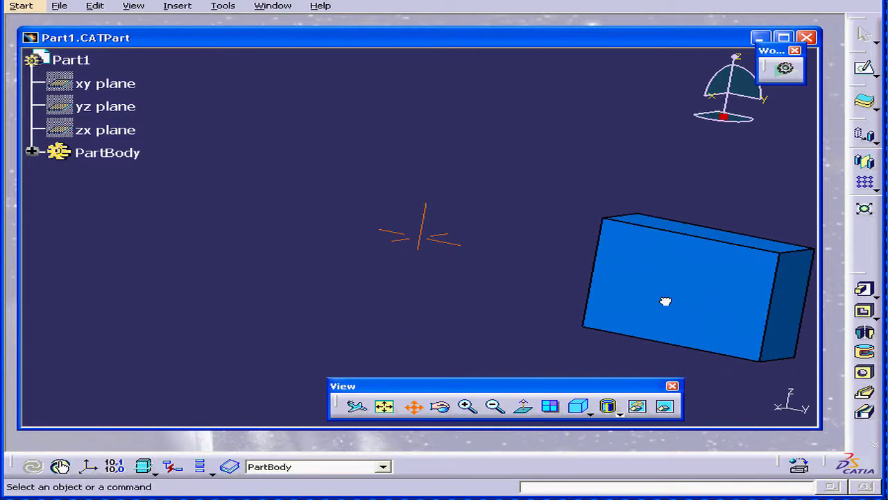
pyautogui.click(386, 408)
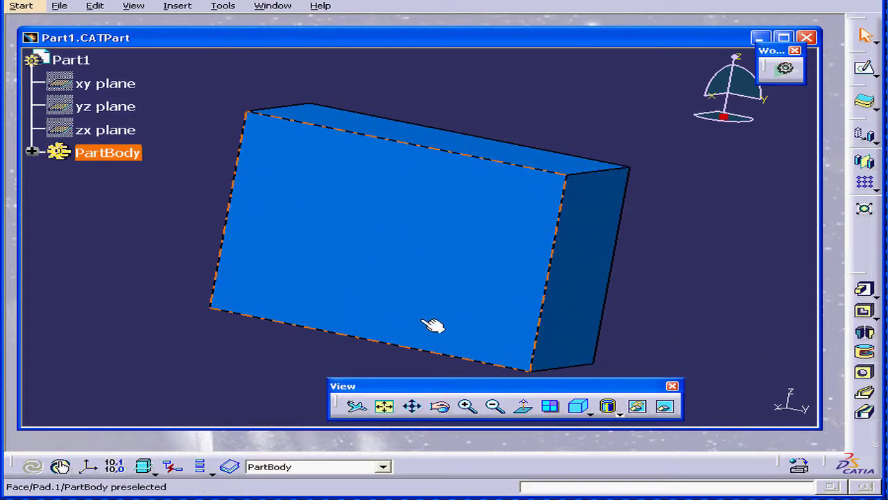
# Spin the box through several orientations with the Rotate tool's trackball
pyautogui.click(444, 409)
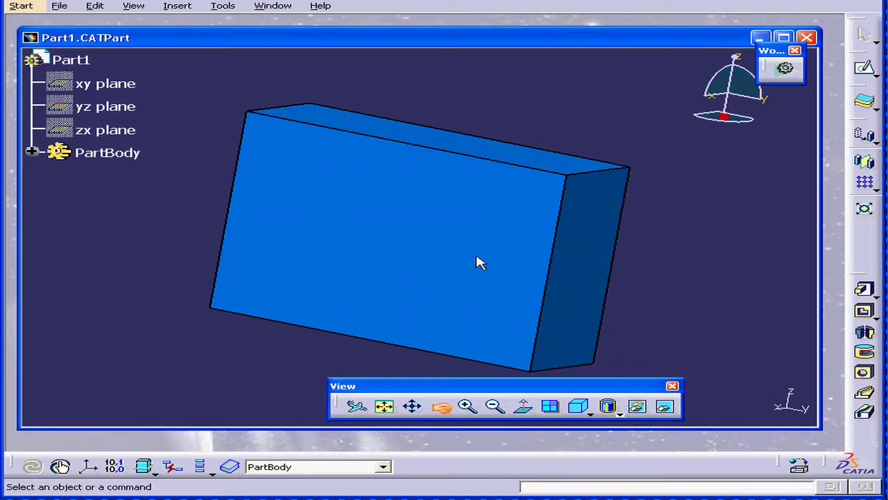
pyautogui.moveTo(509, 266); pyautogui.dragTo(371, 264)
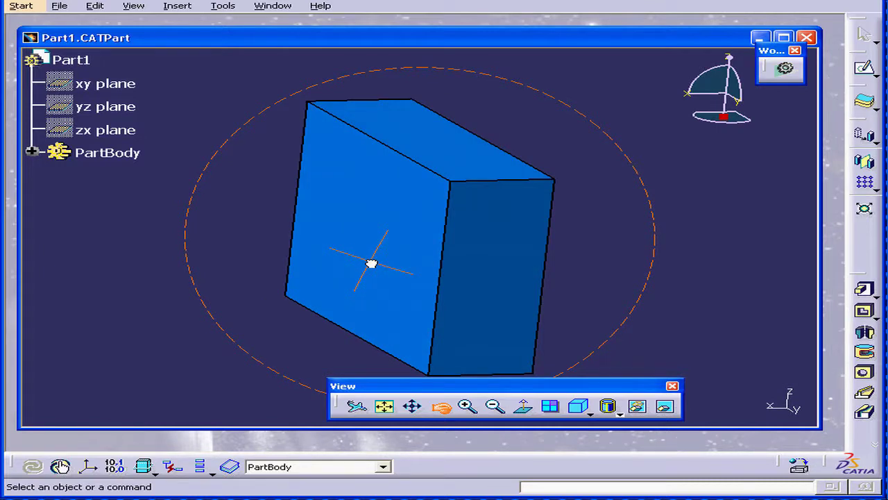
pyautogui.moveTo(371, 263); pyautogui.dragTo(518, 232)
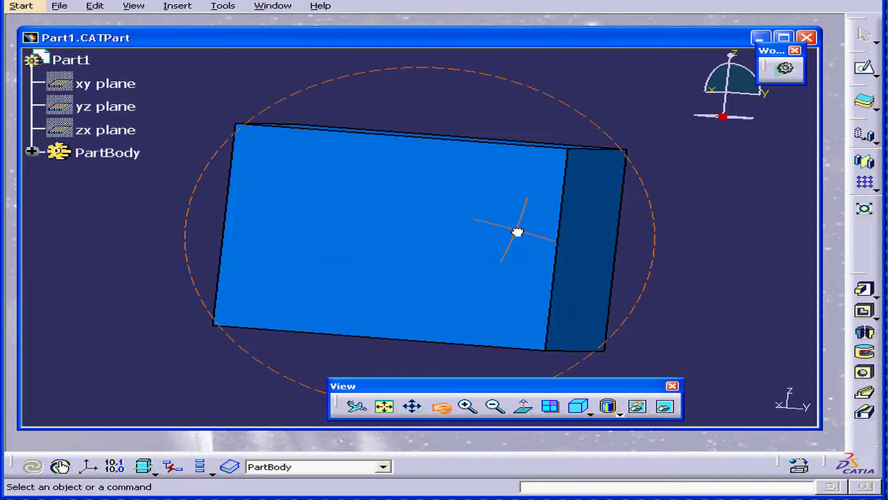
pyautogui.moveTo(517, 232)
pyautogui.mouseDown()
pyautogui.moveTo(525, 233)
pyautogui.moveTo(525, 222)
pyautogui.mouseUp()
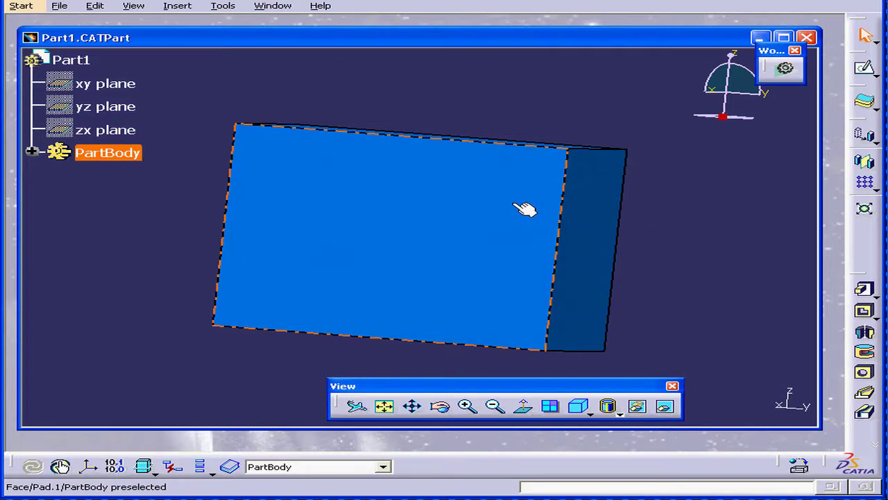
pyautogui.moveTo(511, 202); pyautogui.dragTo(490, 238, button='middle')
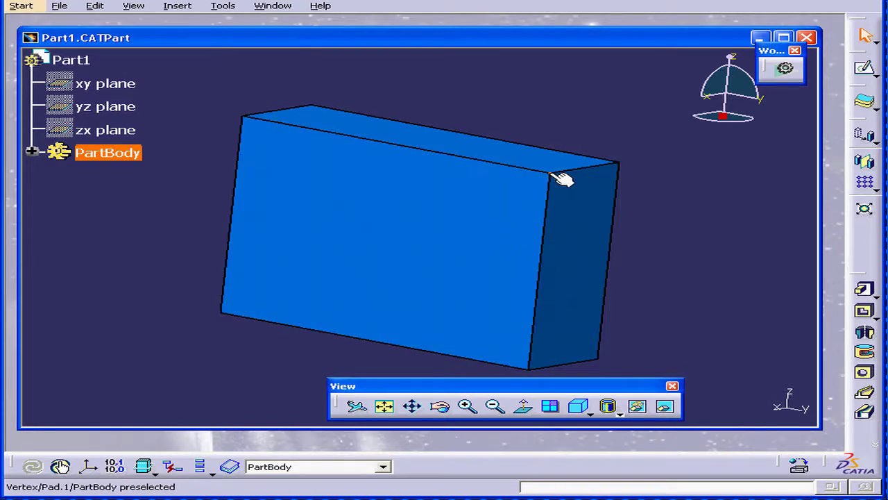
# Pan the box, re-centre on a corner vertex, and rotate to show its top
pyautogui.moveTo(560, 179); pyautogui.dragTo(551, 179, button='middle')
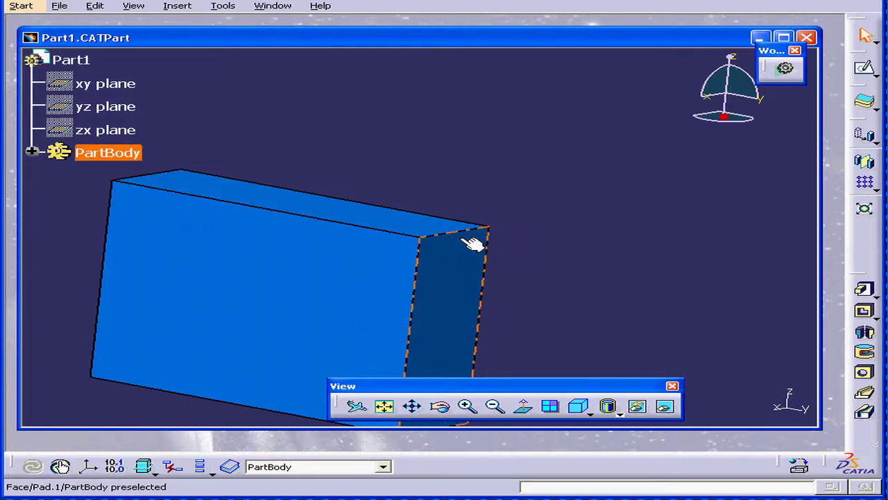
pyautogui.moveTo(544, 220); pyautogui.dragTo(505, 224, button='middle')
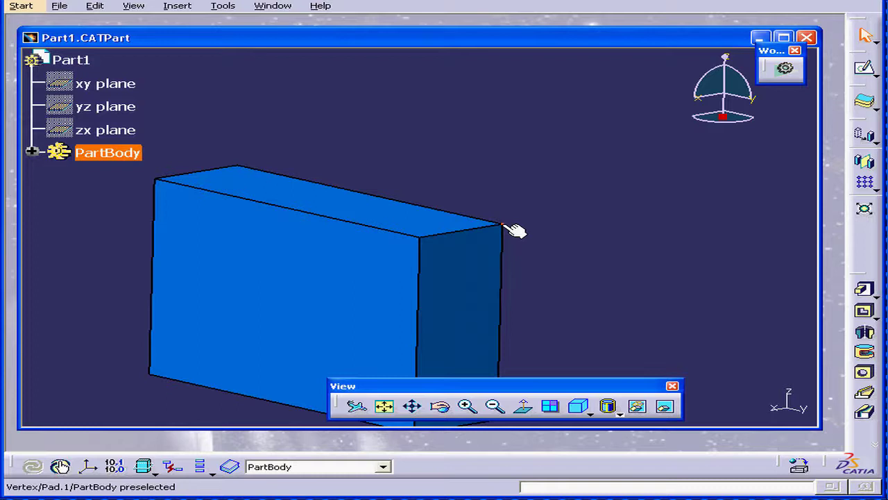
pyautogui.middleClick(504, 225)
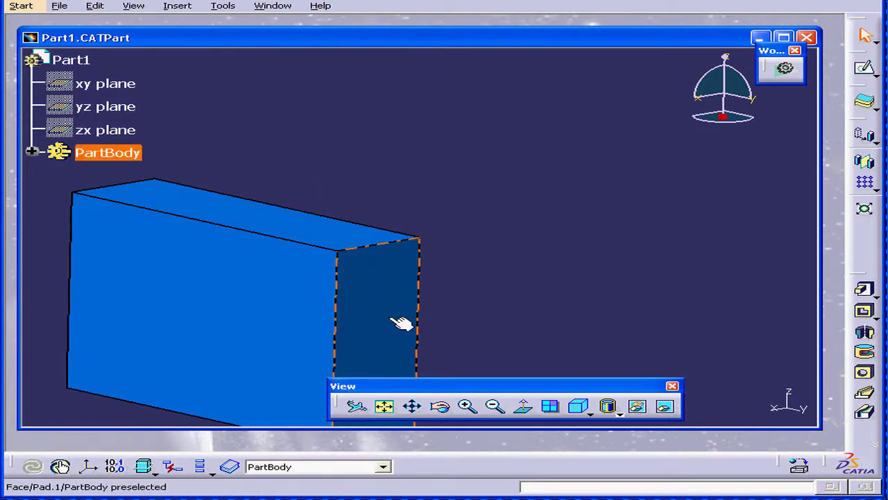
pyautogui.moveTo(397, 319); pyautogui.dragTo(178, 241, button='middle')
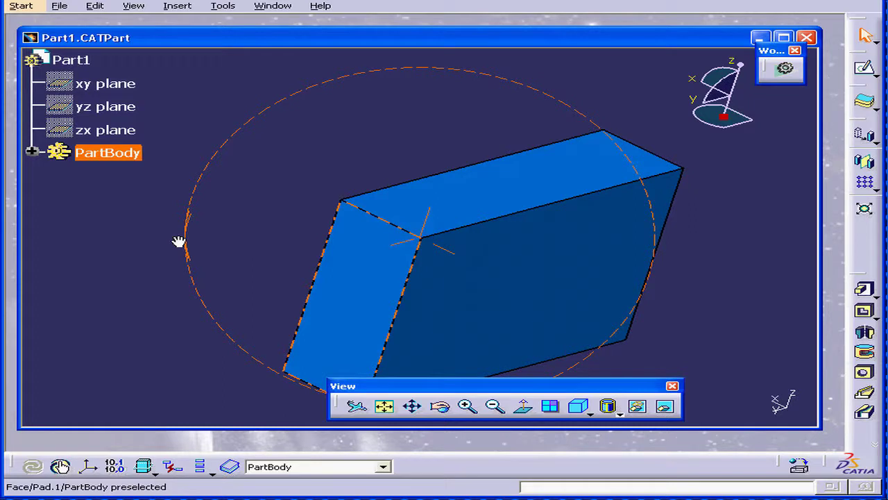
pyautogui.moveTo(178, 242); pyautogui.dragTo(181, 242, button='middle')
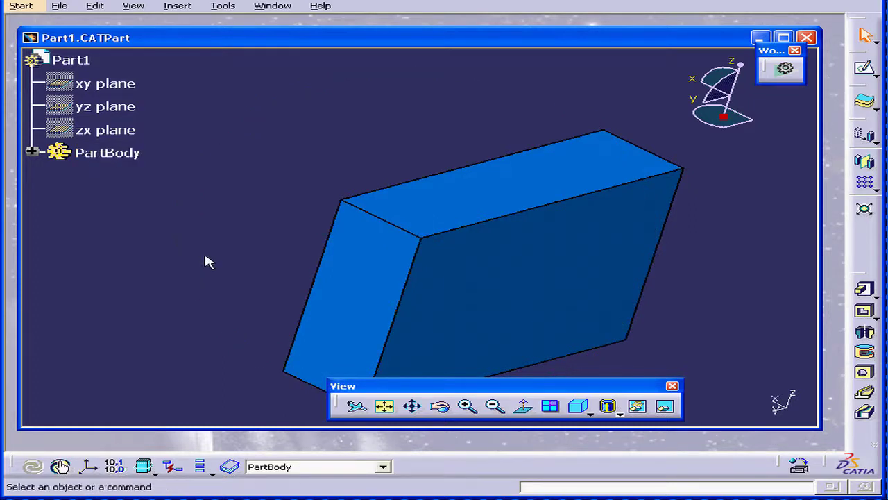
# Zoom in two steps and back out two steps with the zoom buttons
pyautogui.click(467, 407)
pyautogui.click(467, 406)
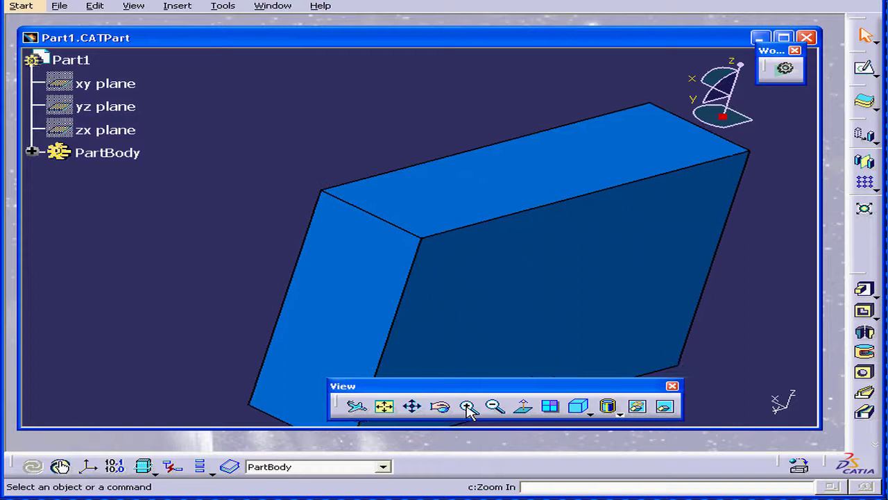
pyautogui.click(495, 407)
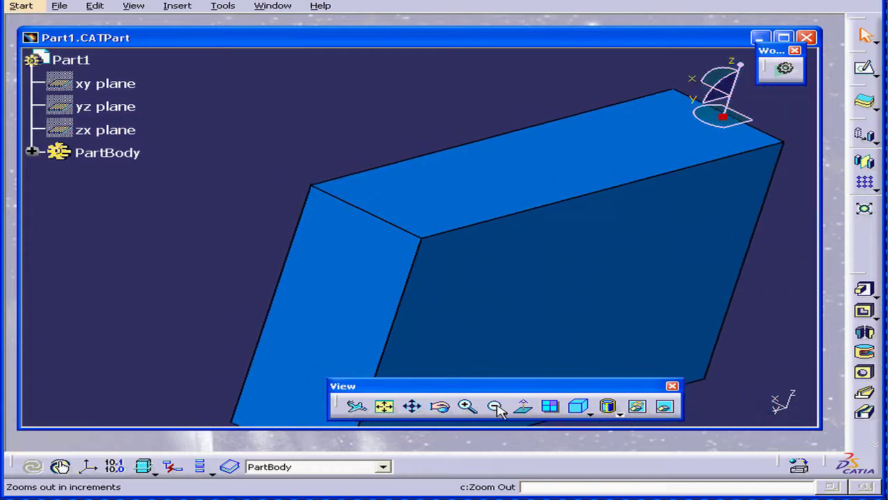
pyautogui.click(497, 408)
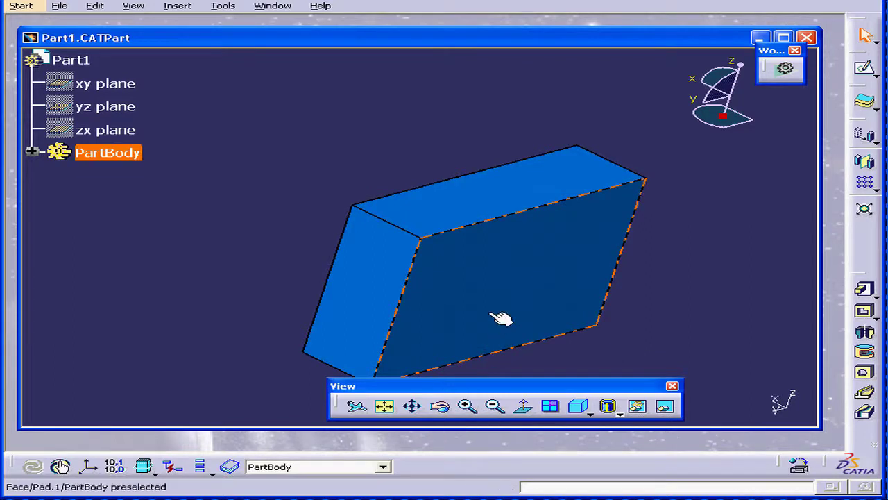
# Enlarge the block with a middle-plus-left mouse drag upward
pyautogui.middleClick(483, 269)
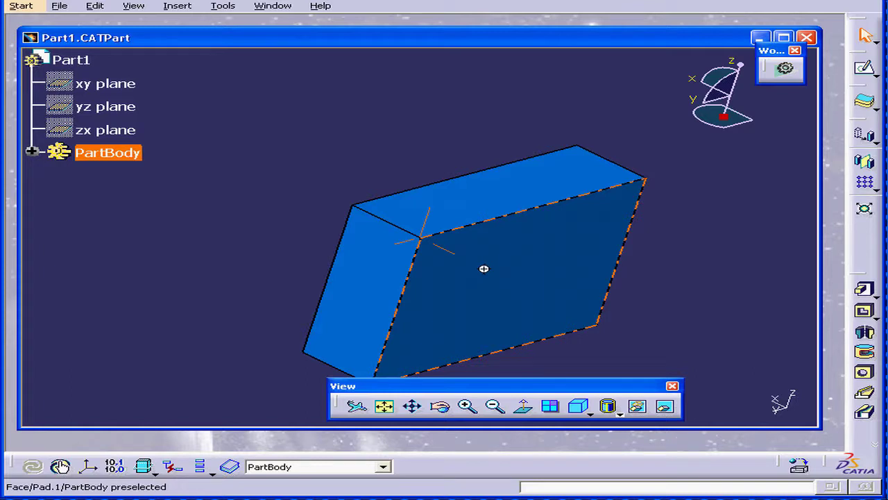
pyautogui.click(484, 269)
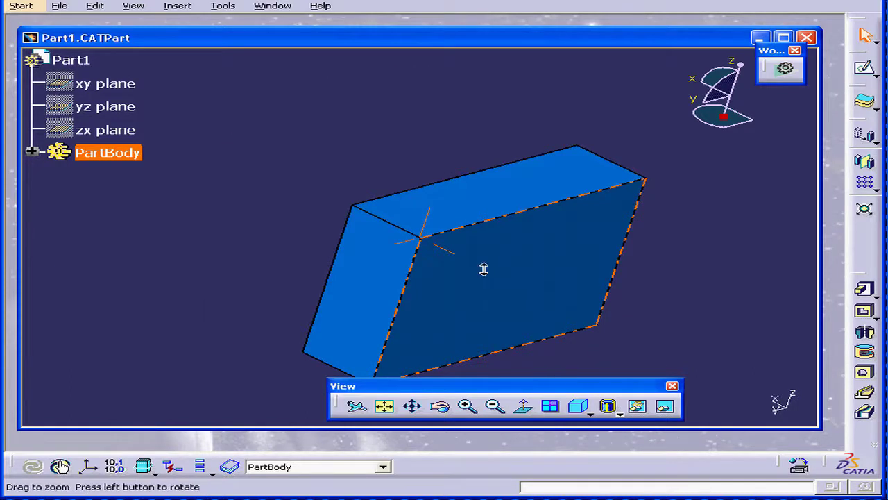
pyautogui.moveTo(484, 268)
pyautogui.mouseDown(button='middle')
pyautogui.moveTo(480, 218)
pyautogui.moveTo(498, 306)
pyautogui.moveTo(498, 260)
pyautogui.mouseUp(button='middle')
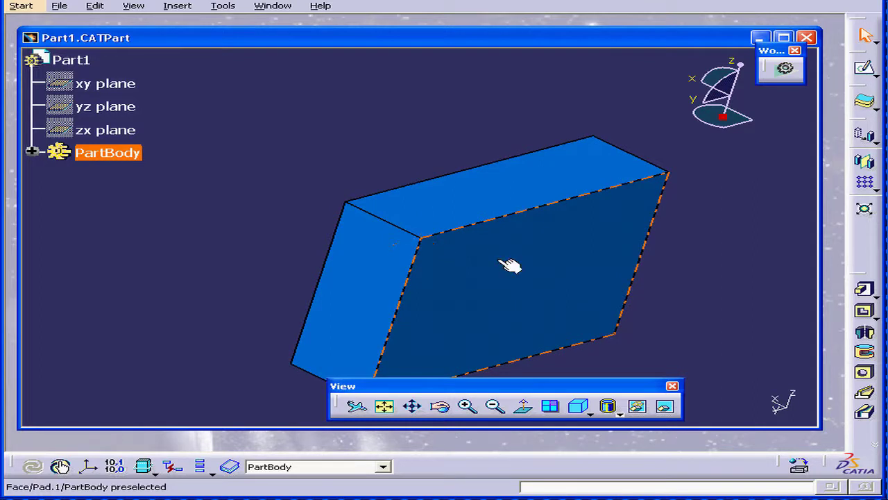
# View the box normal to its top face, then rotate it to an oblique angle
pyautogui.click(526, 408)
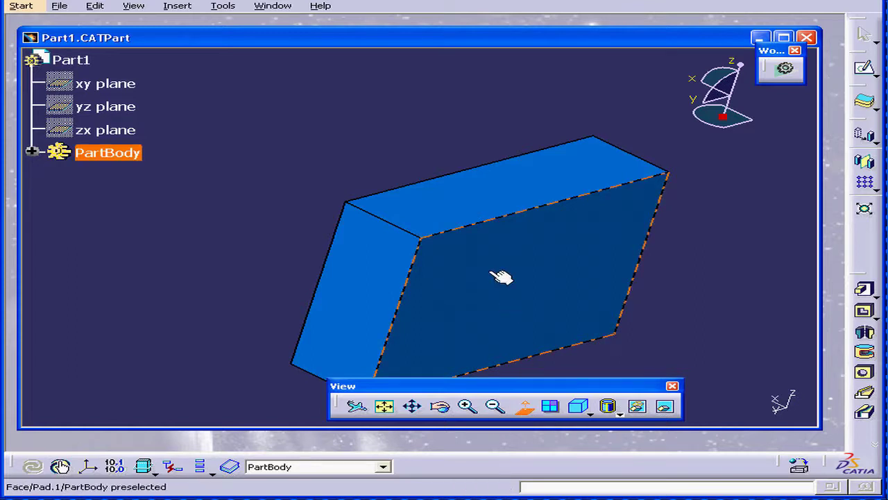
pyautogui.click(488, 208)
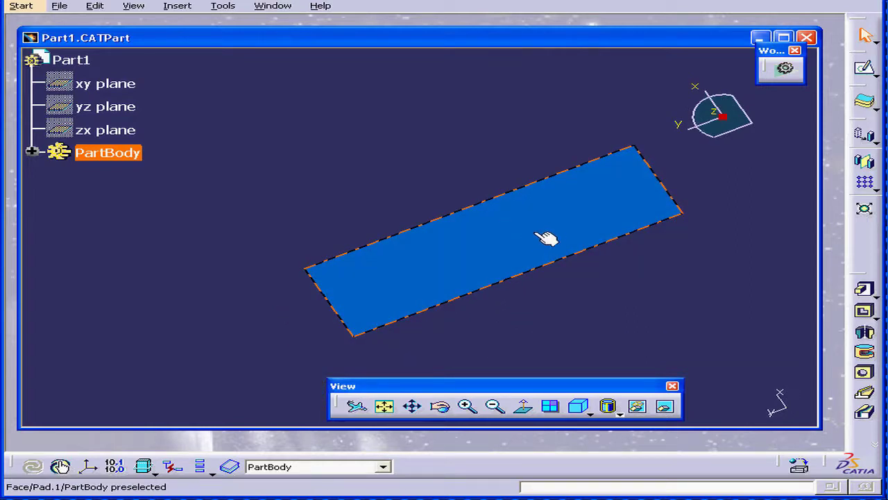
pyautogui.moveTo(514, 258); pyautogui.dragTo(454, 220, button='middle')
# Look straight at the dark side face and pan it into the window
pyautogui.click(523, 406)
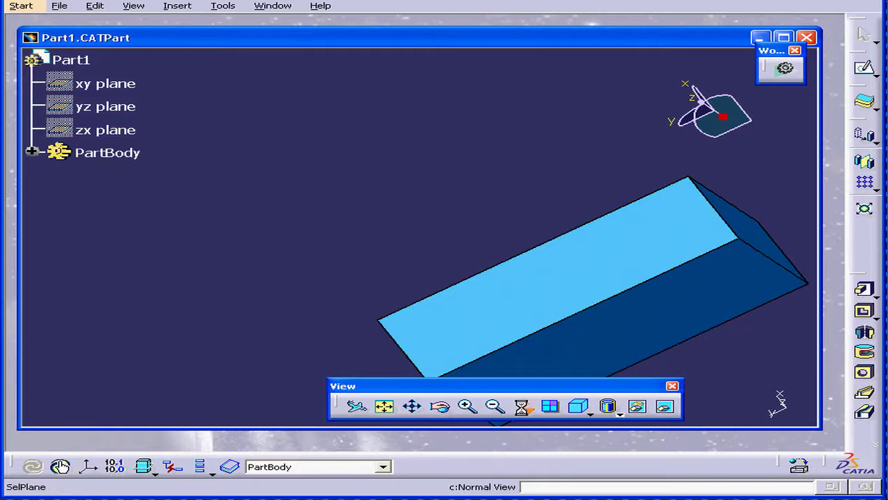
pyautogui.click(624, 356)
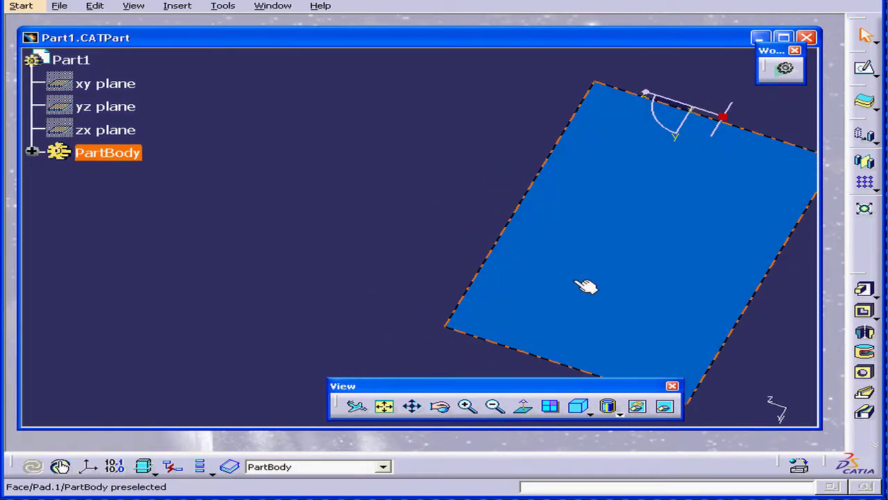
pyautogui.moveTo(655, 255); pyautogui.dragTo(482, 244, button='middle')
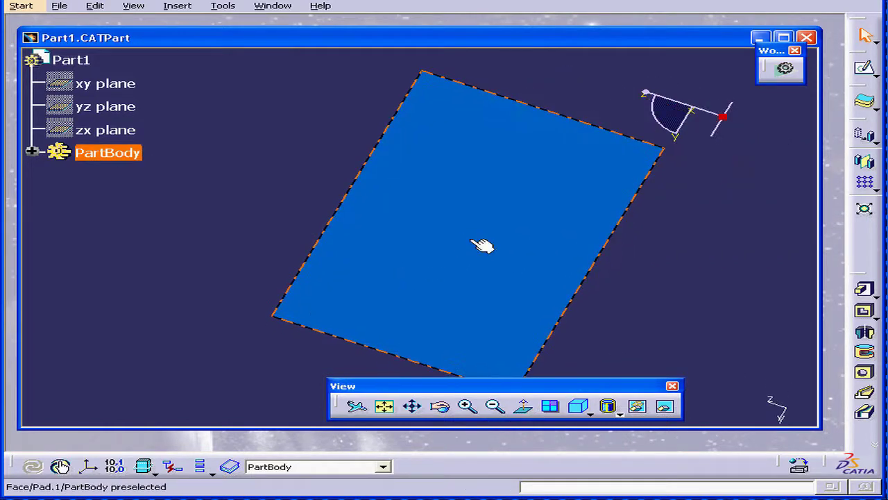
# Toggle four-viewpoint Multi-View on and off twice, centring the part in between
pyautogui.click(553, 406)
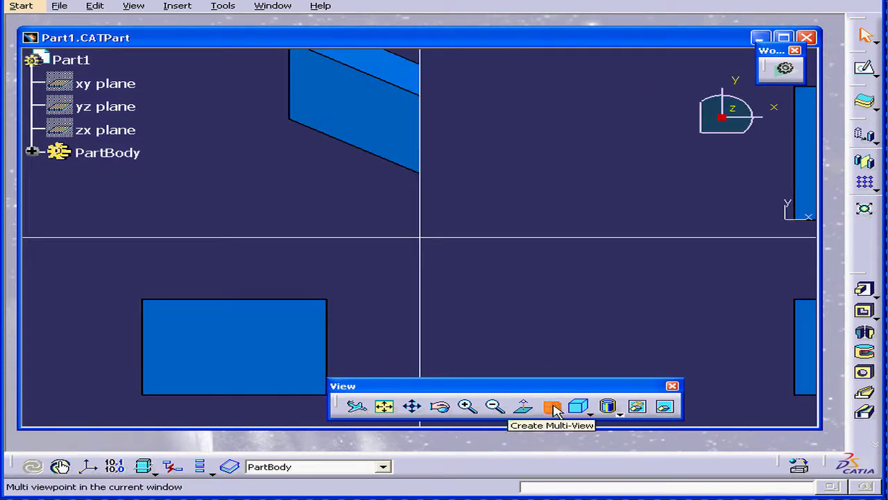
pyautogui.click(553, 407)
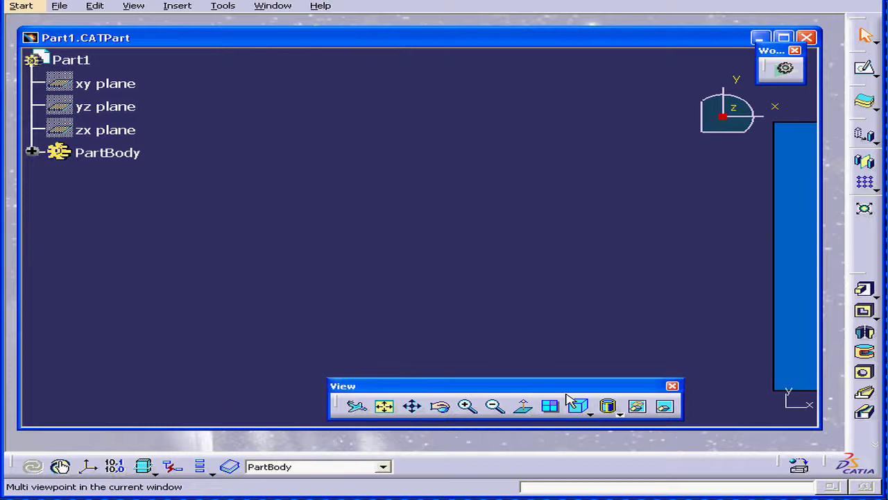
pyautogui.moveTo(802, 242); pyautogui.dragTo(369, 194, button='middle')
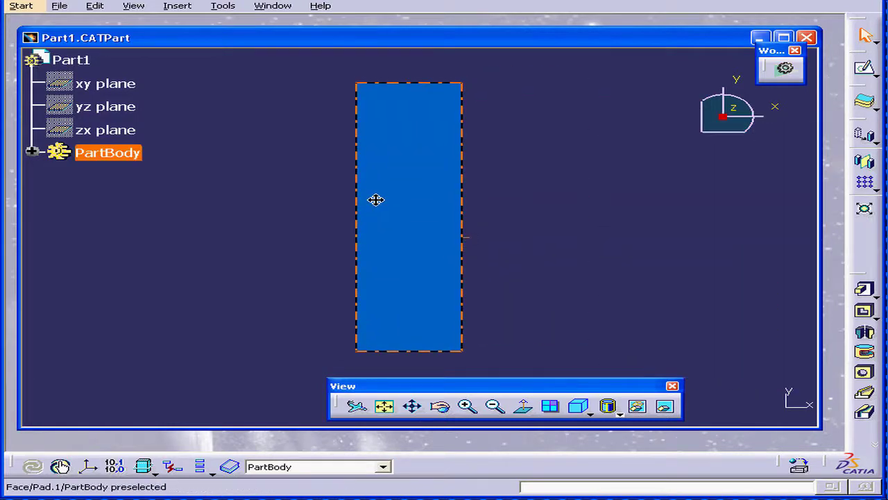
pyautogui.click(552, 406)
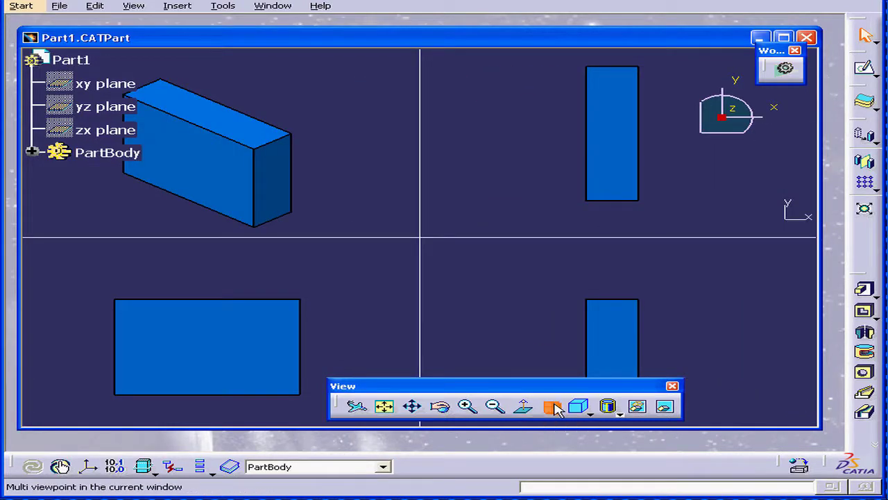
pyautogui.click(552, 407)
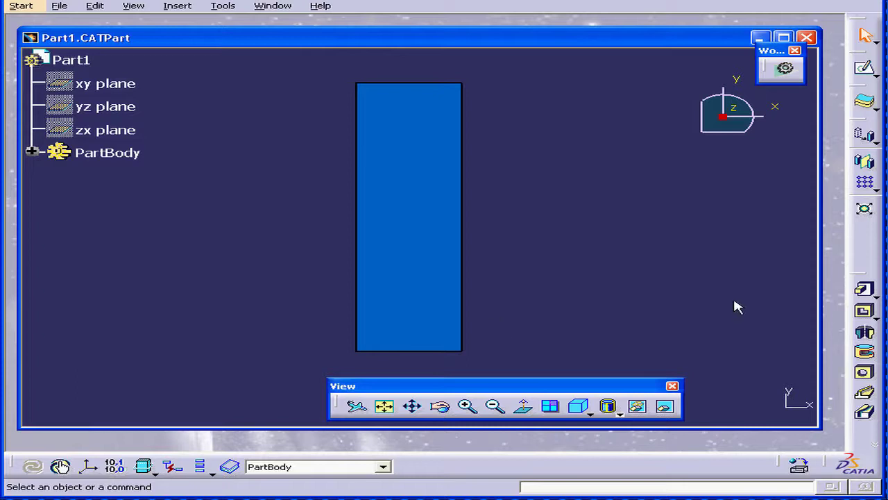
# Tear the Isometric View flyout off as a floating Quick view toolbar
pyautogui.click(591, 412)
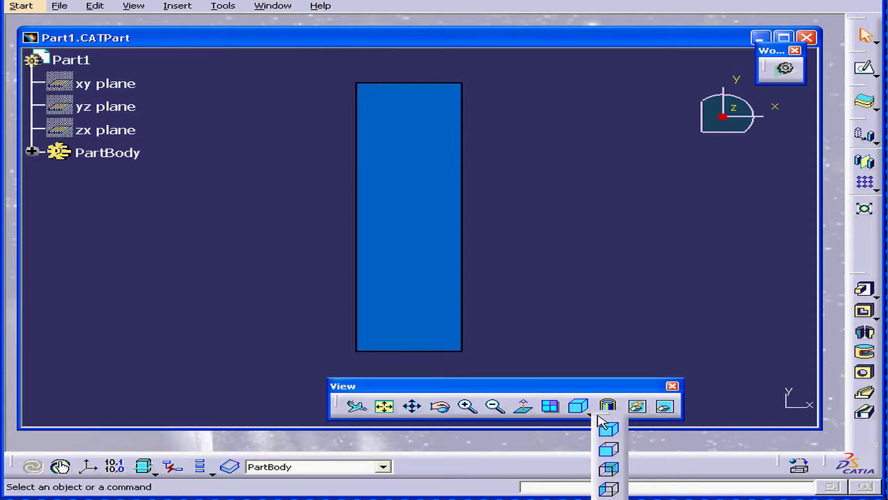
pyautogui.moveTo(601, 421); pyautogui.dragTo(573, 237)
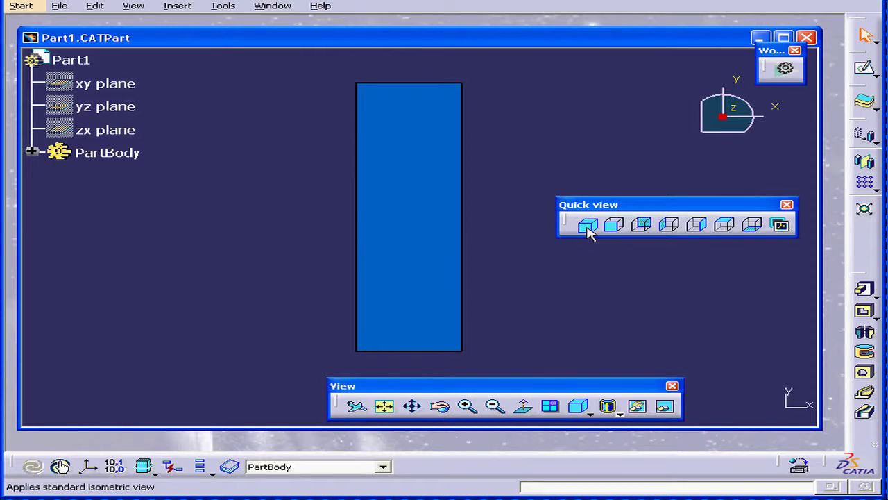
# Cycle isometric, front, back, left, top, bottom and isometric views, then close Quick view
pyautogui.click(587, 229)
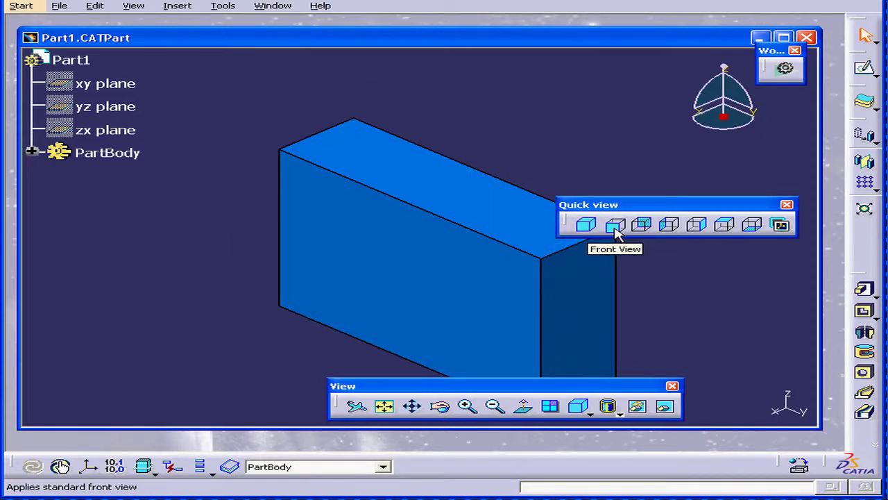
pyautogui.click(616, 225)
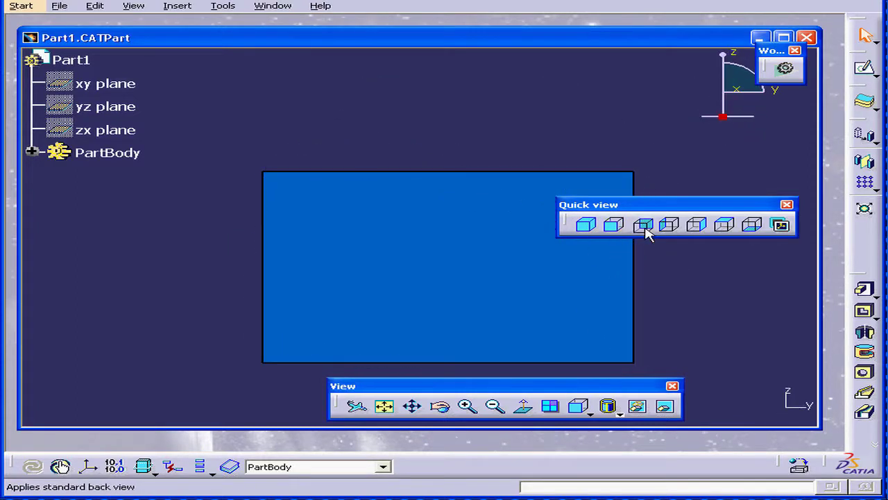
pyautogui.click(644, 226)
pyautogui.click(670, 226)
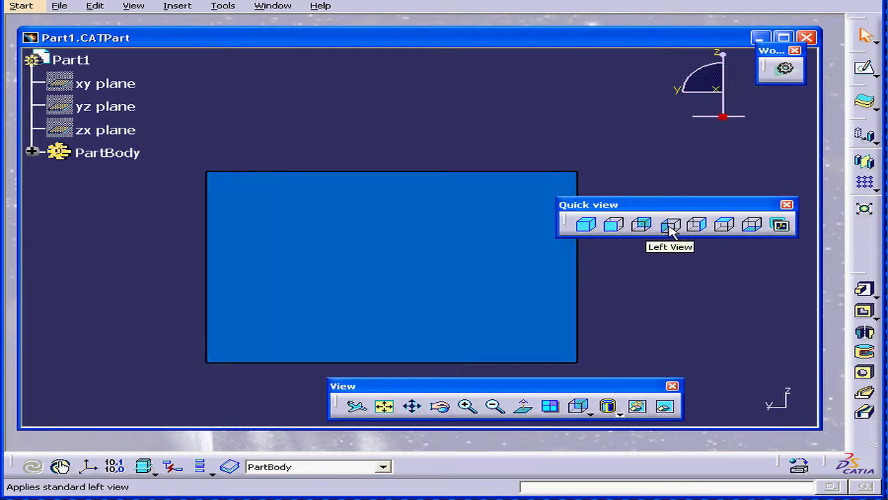
pyautogui.click(723, 226)
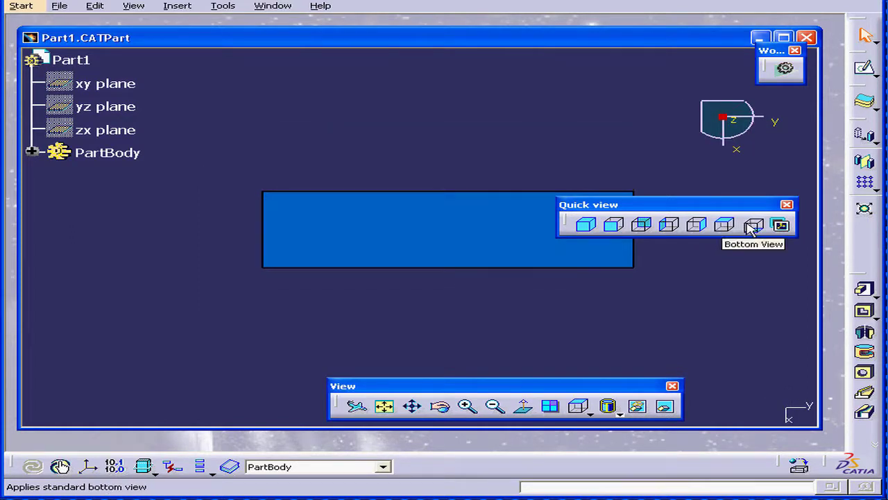
pyautogui.click(753, 226)
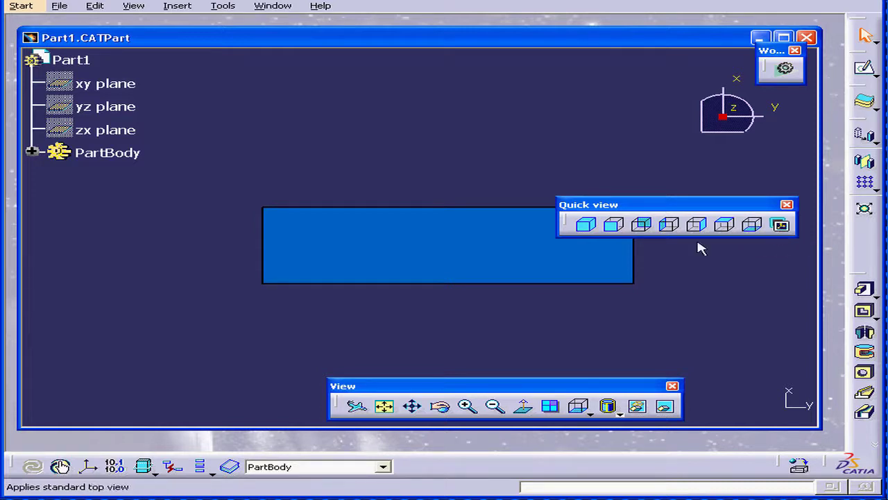
pyautogui.click(586, 225)
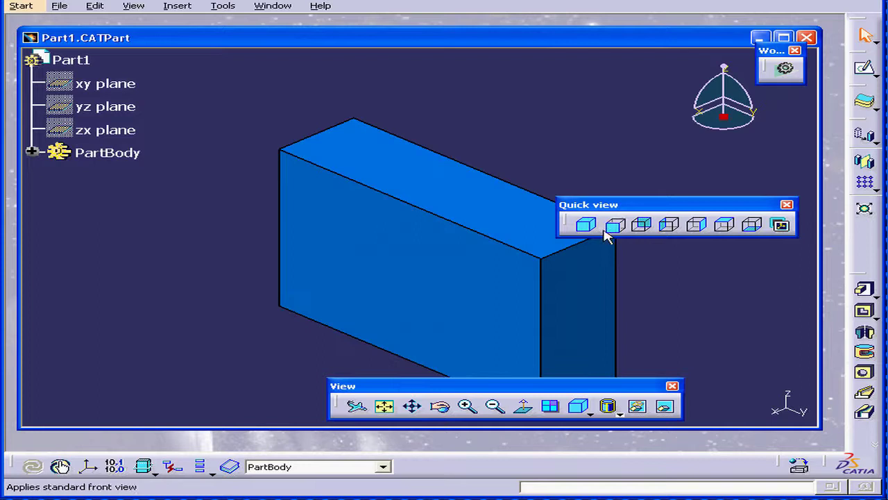
pyautogui.click(787, 205)
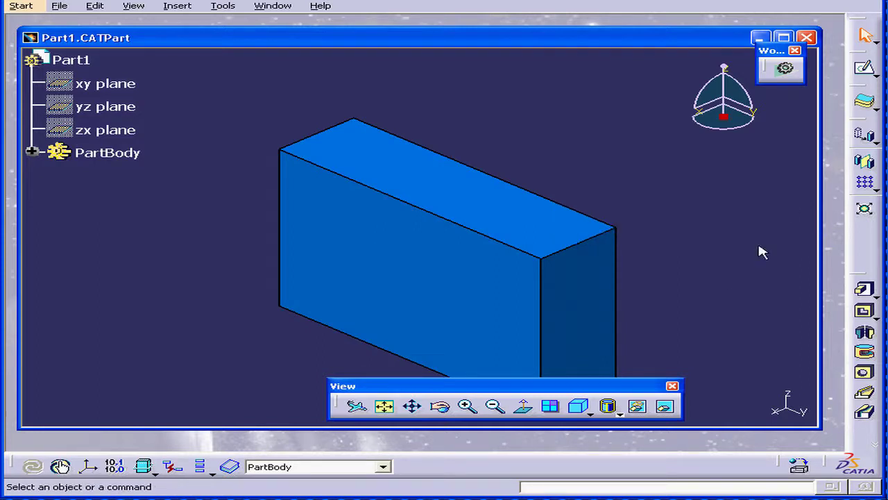
# Detach the View mode display options as a floating set, moved clear of the box
pyautogui.click(619, 414)
pyautogui.moveTo(637, 430)
pyautogui.mouseDown()
pyautogui.moveTo(634, 378)
pyautogui.moveTo(650, 298)
pyautogui.moveTo(640, 206)
pyautogui.moveTo(568, 211)
pyautogui.mouseUp()
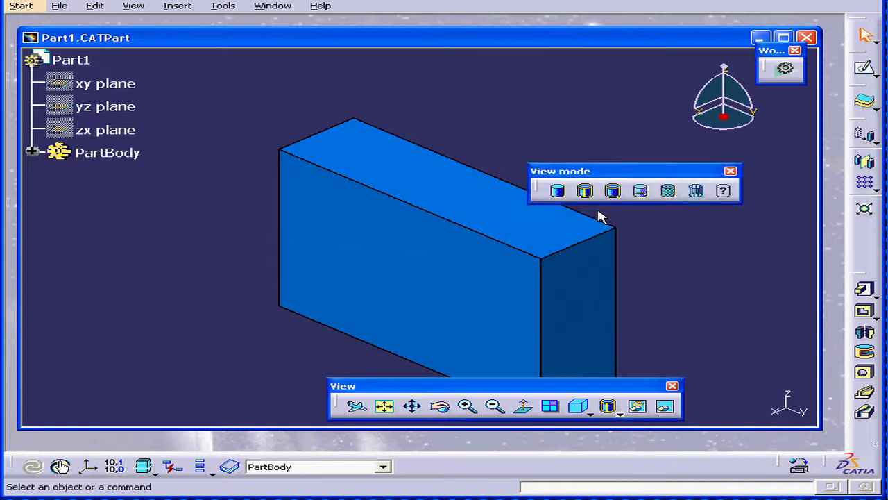
pyautogui.moveTo(612, 176); pyautogui.dragTo(637, 144)
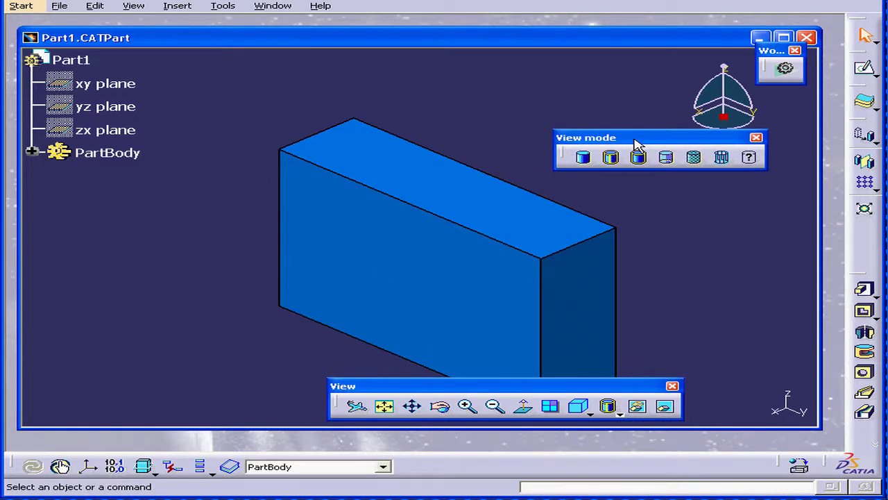
# Try Shading, Shading with Edges, then Wireframe, and rotate the wireframe box
pyautogui.click(583, 157)
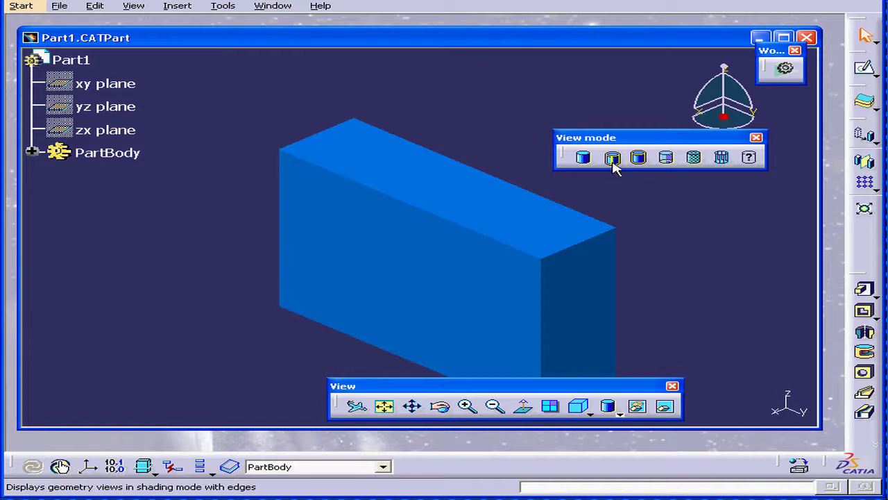
pyautogui.click(612, 159)
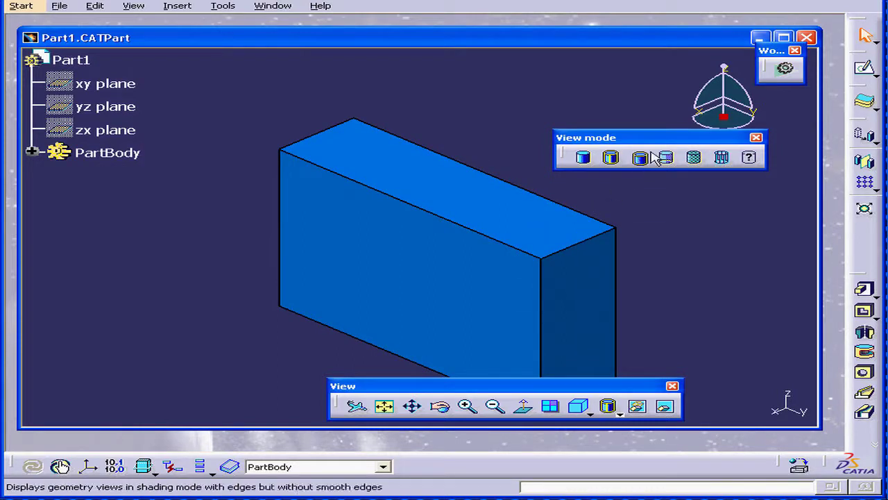
pyautogui.click(722, 158)
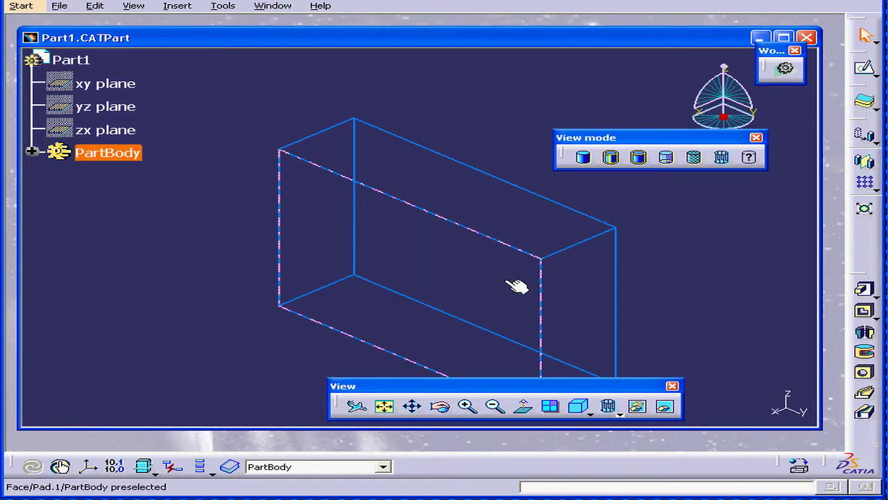
pyautogui.moveTo(516, 283); pyautogui.dragTo(585, 284, button='middle')
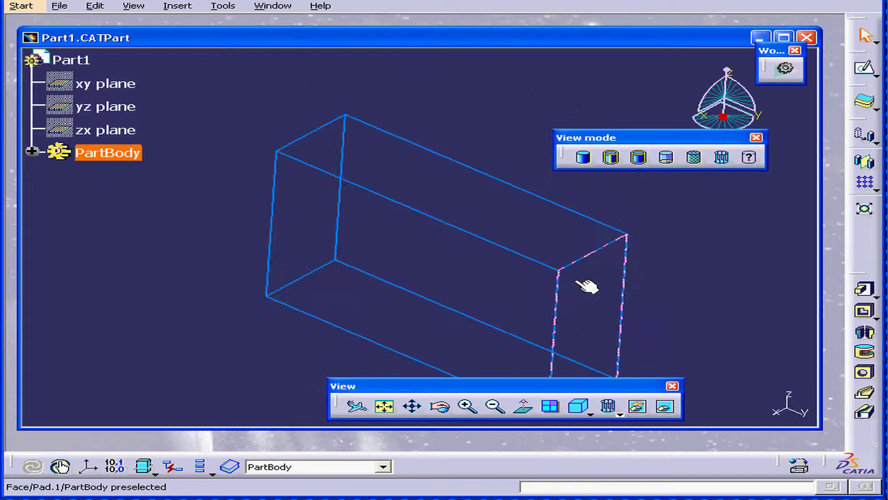
# Customize the view mode to add Shading to the edges and points, so the box appears solid
pyautogui.click(752, 158)
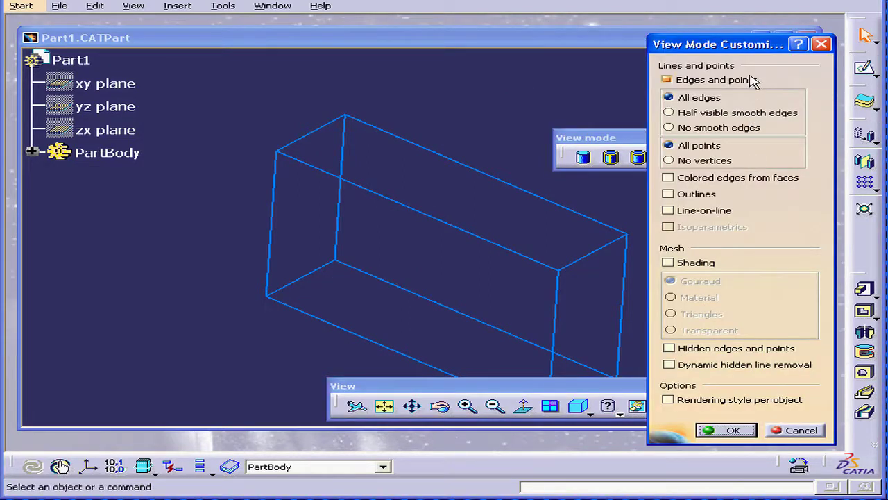
pyautogui.click(669, 263)
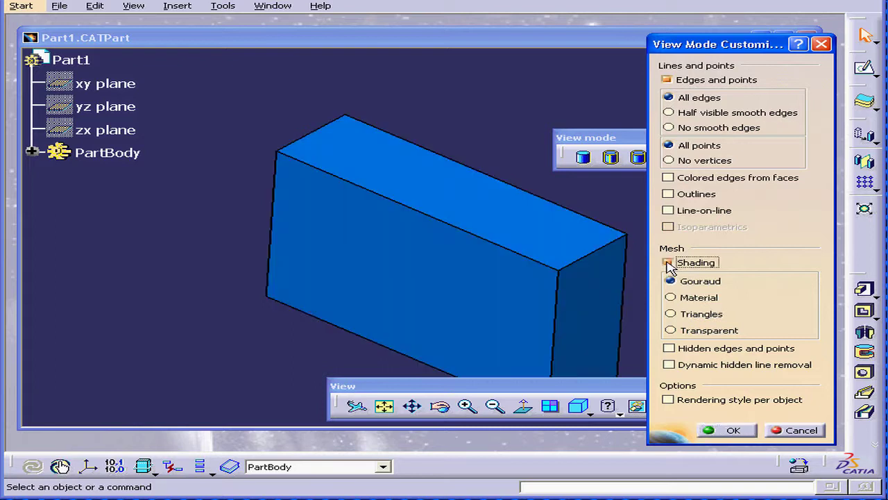
pyautogui.click(754, 430)
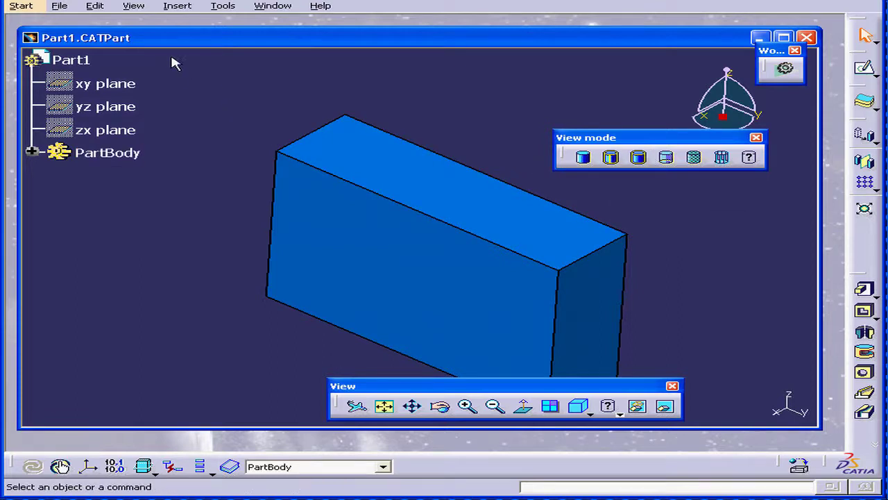
pyautogui.click(134, 7)
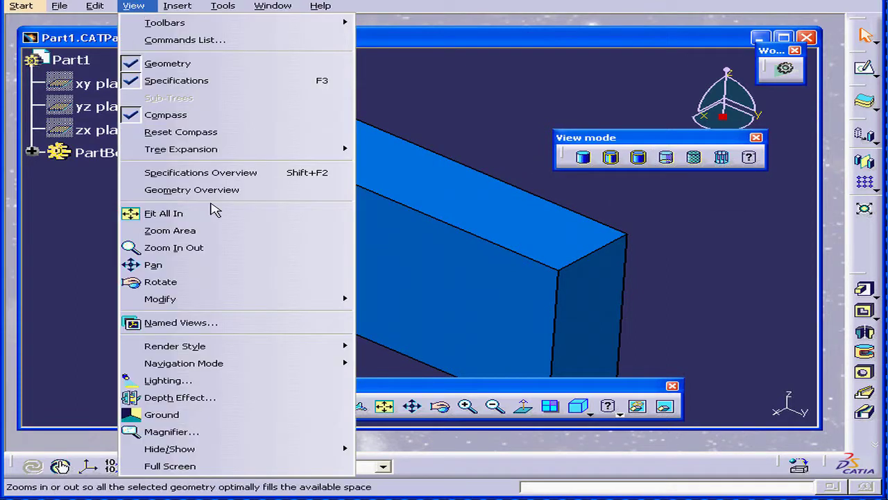
pyautogui.moveTo(242, 346)
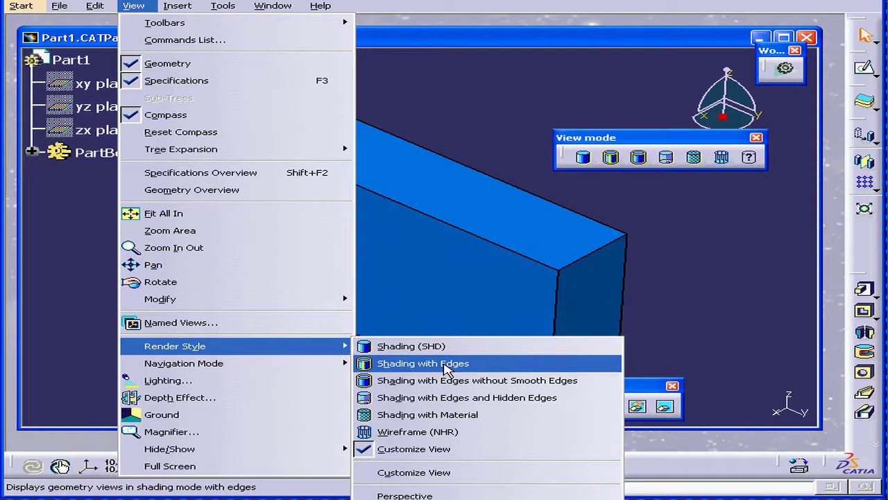
pyautogui.click(698, 237)
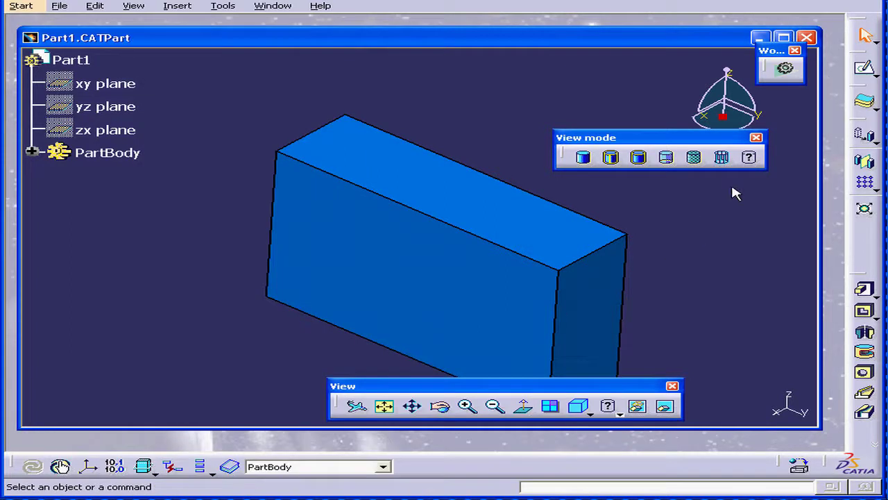
# Close the View mode toolbar and hide the Part1 box with Hide/Show
pyautogui.click(756, 137)
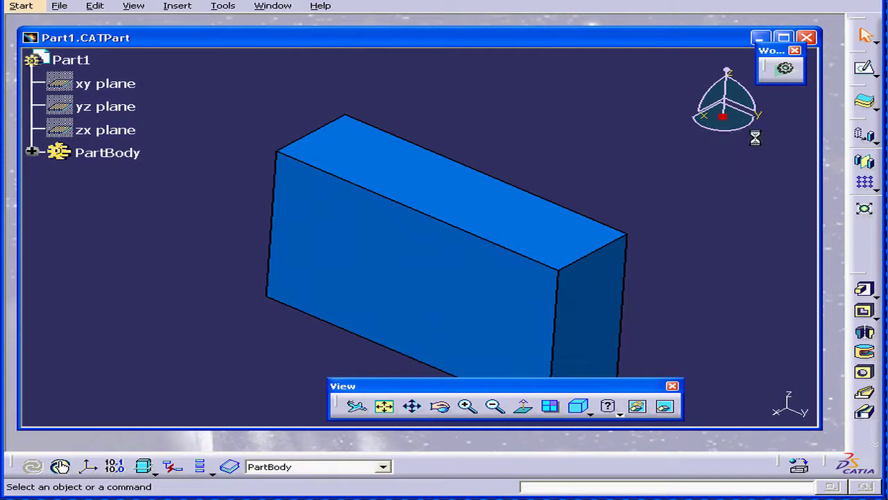
pyautogui.click(666, 408)
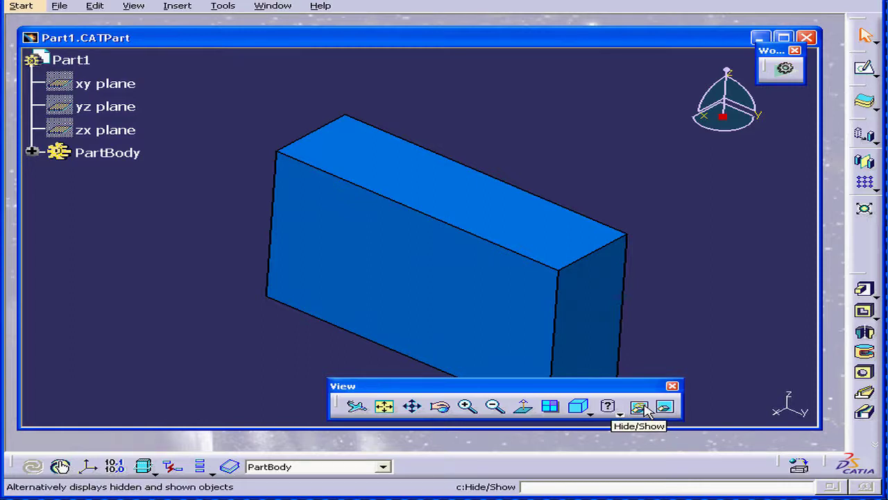
pyautogui.click(638, 407)
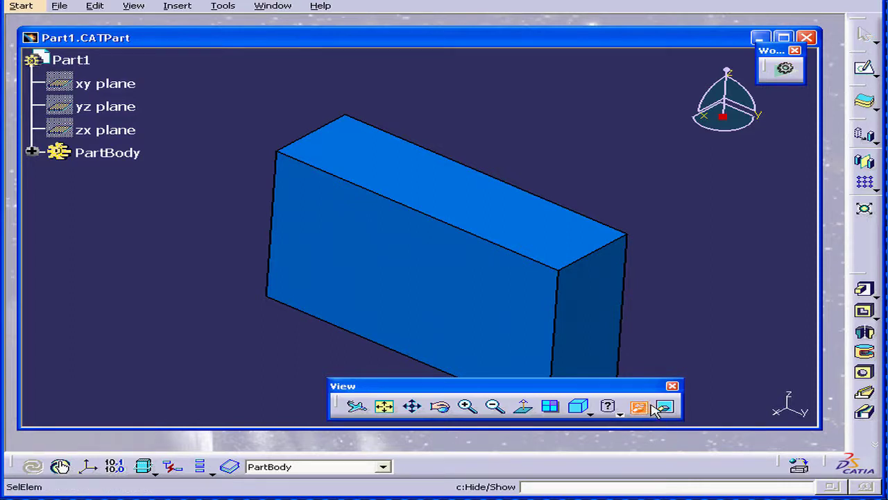
pyautogui.click(465, 275)
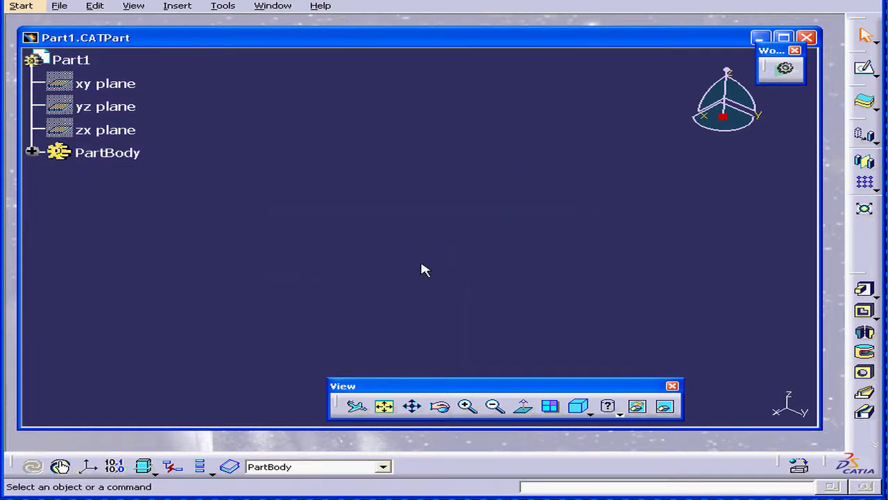
# Unhide the Part1 box from the hidden space and return to the normal visible space
pyautogui.click(664, 405)
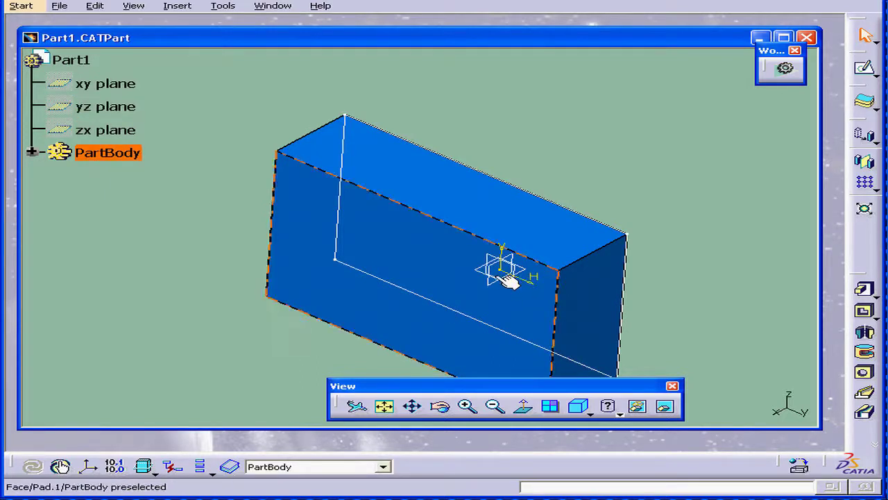
pyautogui.click(639, 407)
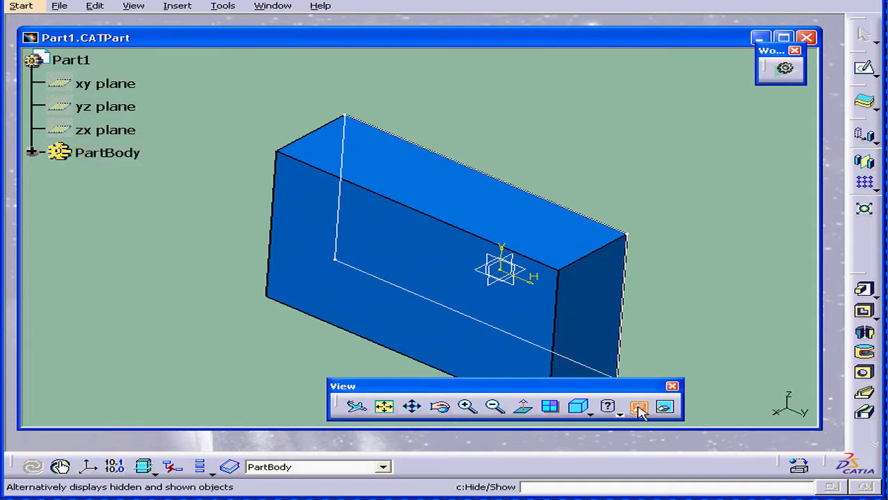
pyautogui.click(529, 324)
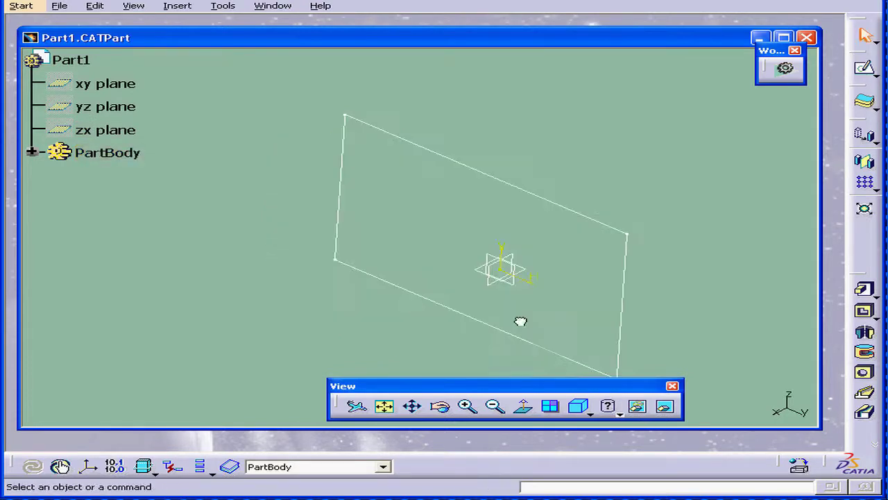
pyautogui.click(665, 407)
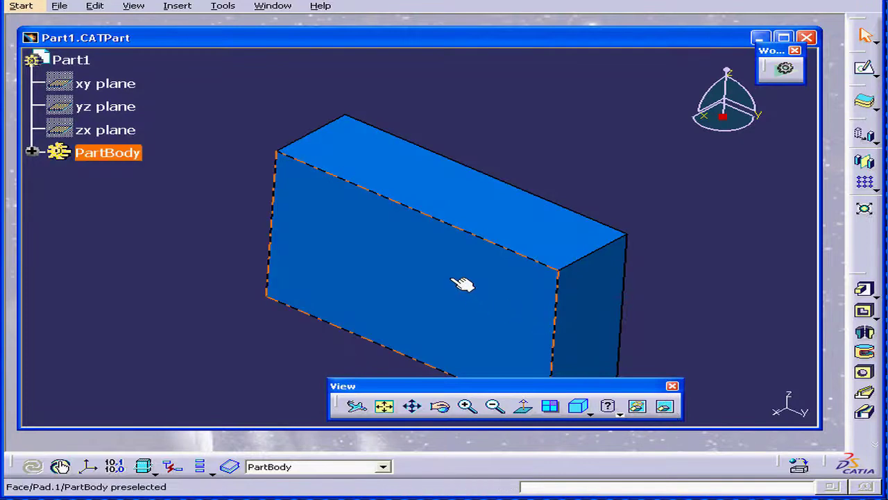
# Expand PartBody to list Pad.1 and Sketch.1, then unhide Sketch.1's outline from the hidden space
pyautogui.click(32, 152)
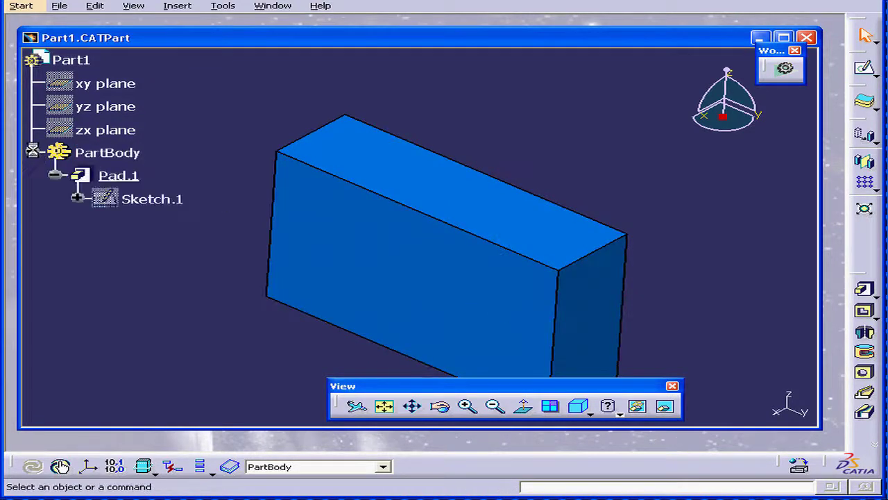
pyautogui.click(666, 409)
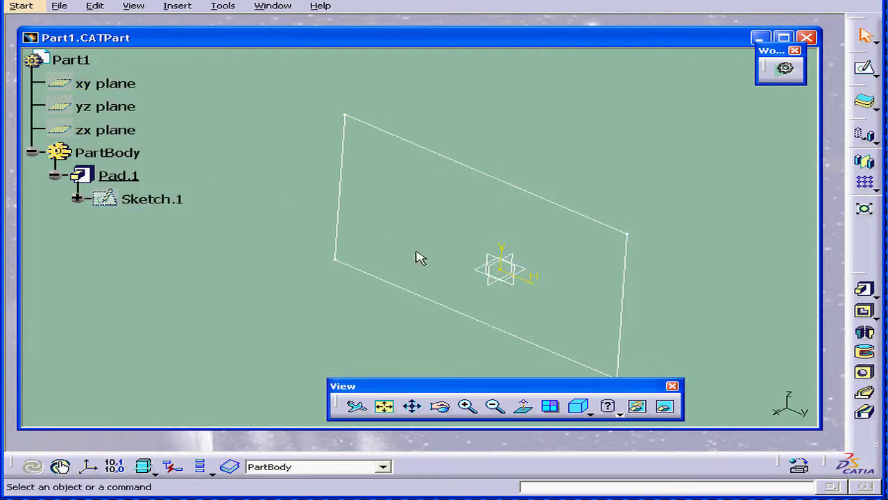
pyautogui.click(595, 221)
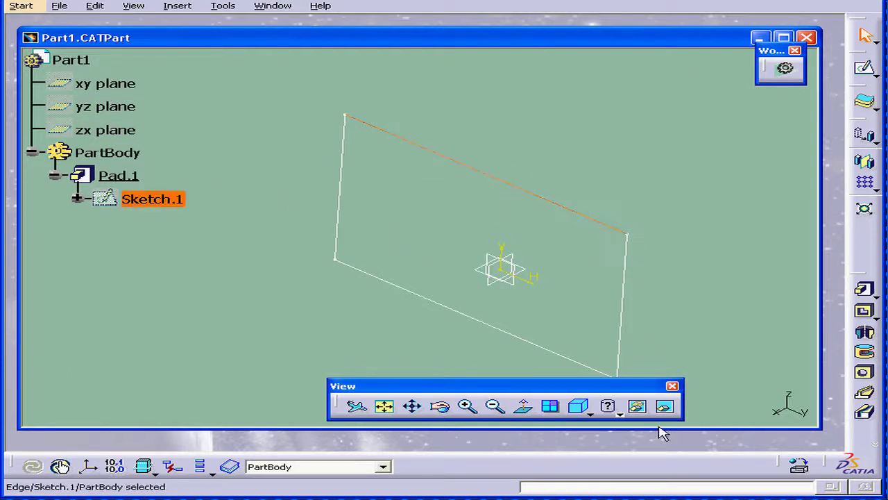
pyautogui.click(637, 406)
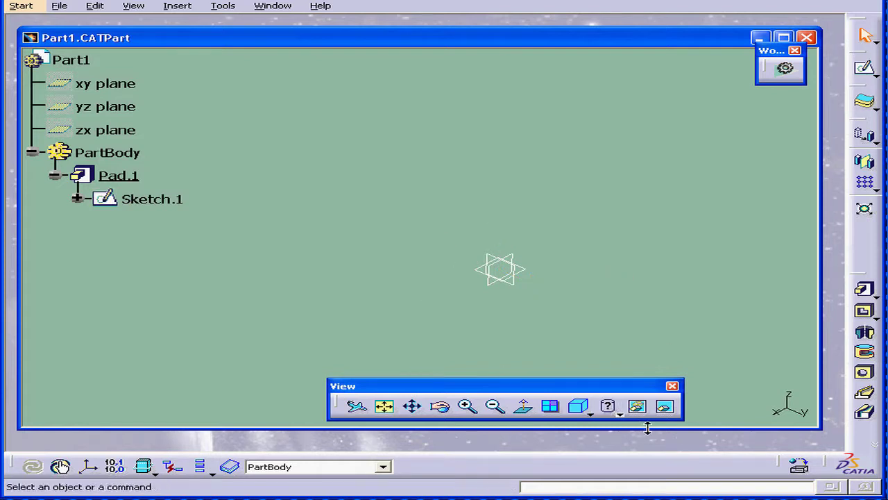
pyautogui.click(665, 408)
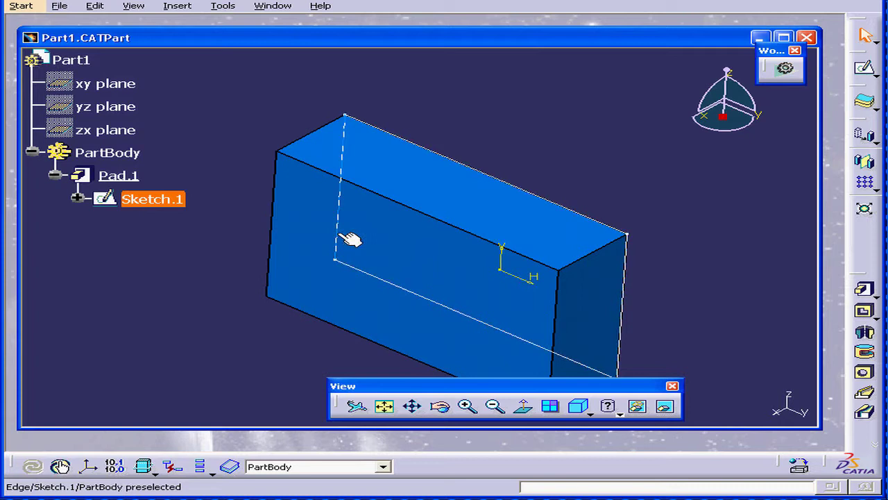
# Hide Sketch.1's rectangular outline again by picking its edge with Hide/Show
pyautogui.click(639, 408)
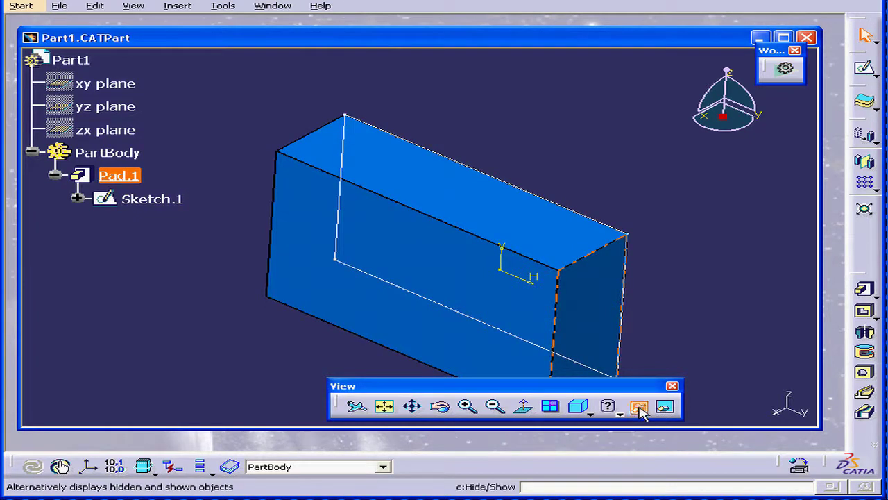
pyautogui.click(382, 279)
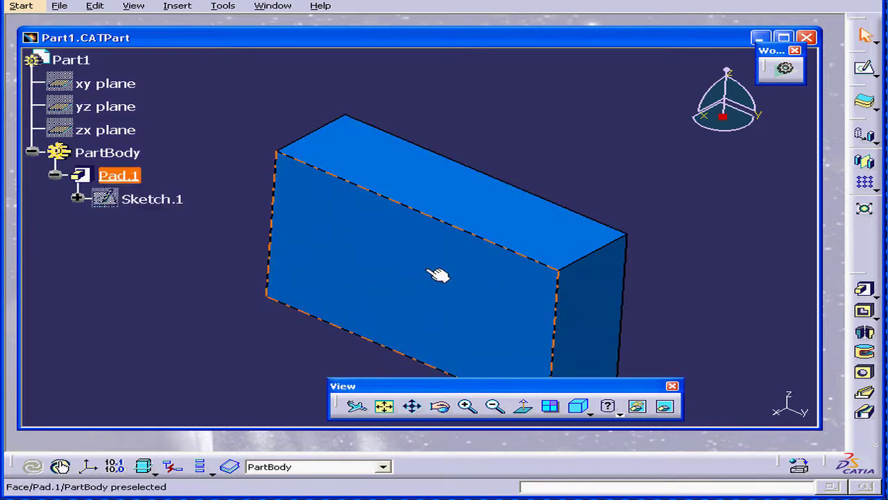